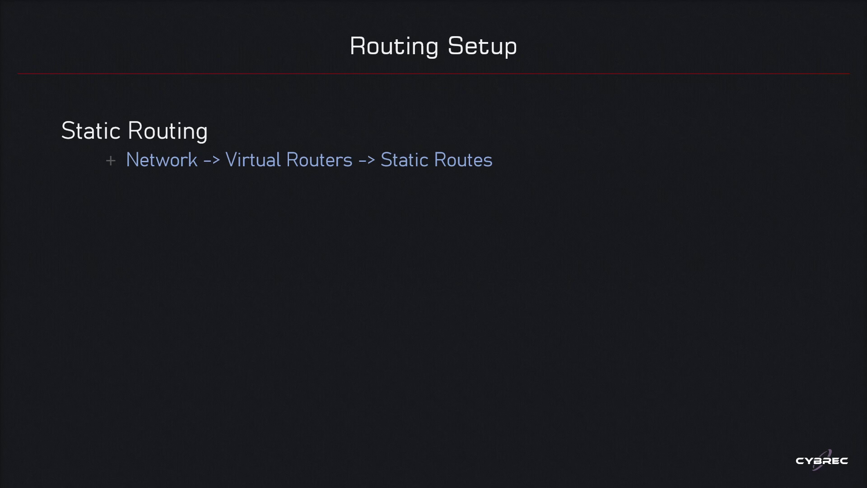
key("Right")
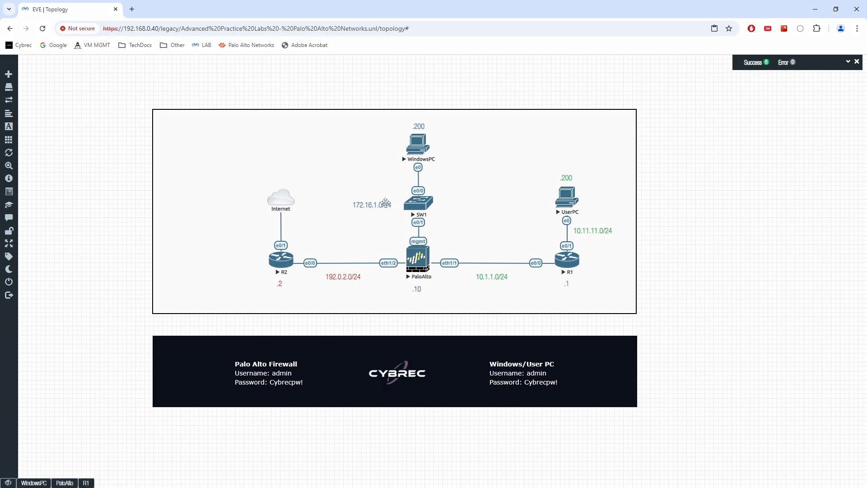
- Annotate the topology with an arrow from PaloAlto to R2 and the handwritten label DEFAULT ROUTE
mouse_move(401, 252)
left_mouse_down()
mouse_move(316, 235)
mouse_move(307, 246)
mouse_move(314, 248)
left_mouse_up()
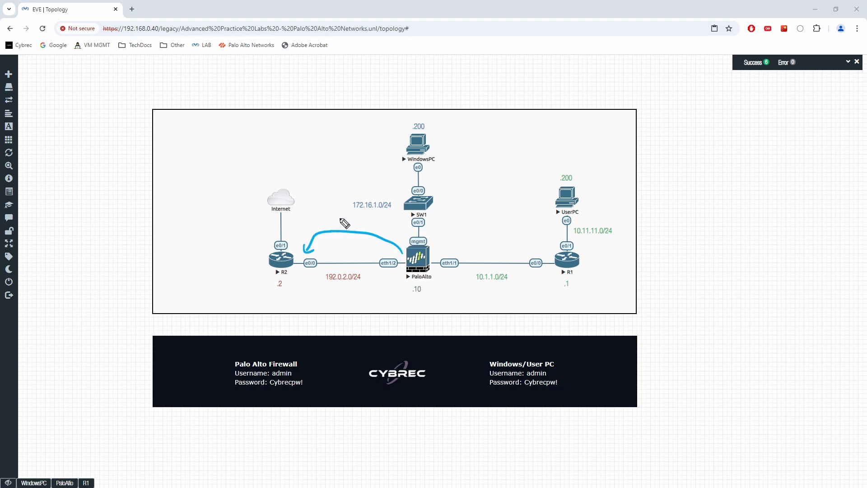
left_click_drag(332, 212, 353, 218)
left_click_drag(356, 213, 359, 224)
left_click_drag(354, 220, 368, 216)
mouse_move(371, 213)
left_mouse_down()
mouse_move(377, 225)
mouse_move(387, 213)
left_mouse_up()
left_click_drag(383, 214, 381, 225)
mouse_move(336, 240)
left_mouse_down()
mouse_move(344, 252)
mouse_move(349, 247)
left_mouse_up()
left_click_drag(353, 245, 368, 252)
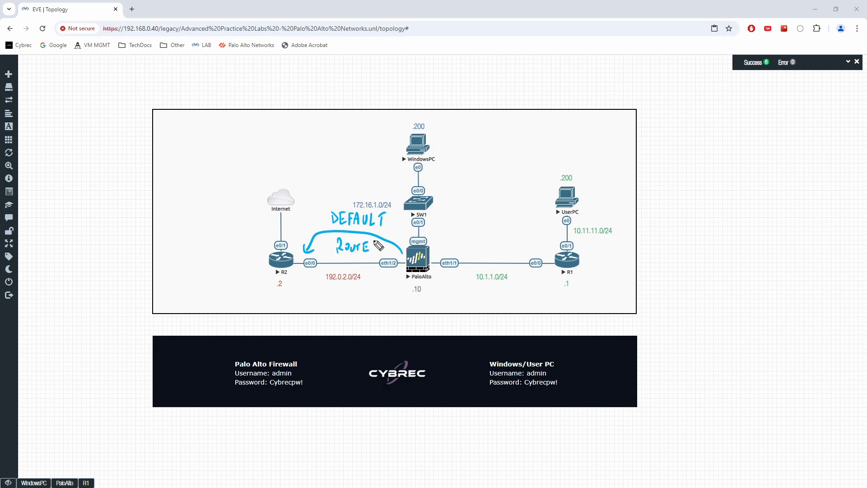
- Write OSPF above the PaloAlto–R1 link, loop around the link, mark R1 and its networks, and clear all annotations
mouse_move(483, 225)
left_mouse_down()
mouse_move(491, 223)
mouse_move(484, 223)
left_mouse_up()
left_click_drag(505, 223, 497, 234)
left_click_drag(515, 223, 515, 234)
left_click_drag(515, 224, 516, 229)
mouse_move(531, 222)
left_mouse_down()
mouse_move(530, 235)
mouse_move(538, 220)
left_mouse_up()
left_click_drag(530, 228, 536, 227)
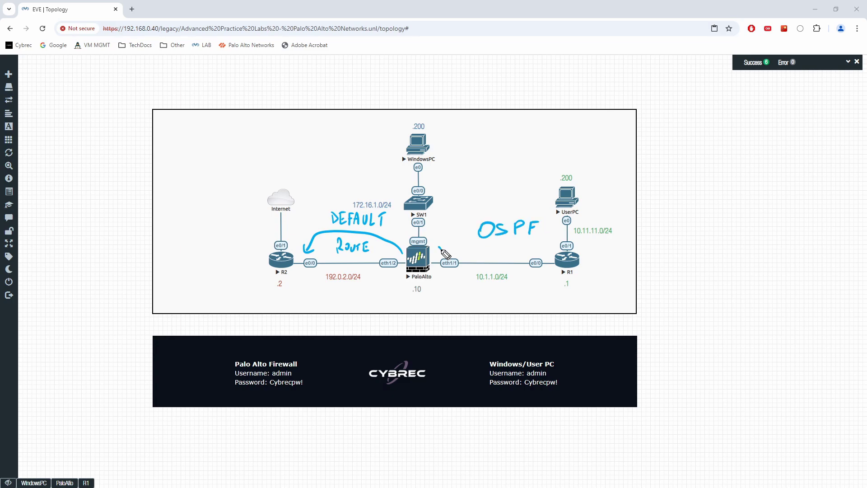
mouse_move(436, 246)
left_mouse_down()
mouse_move(507, 291)
mouse_move(555, 251)
mouse_move(437, 250)
left_mouse_up()
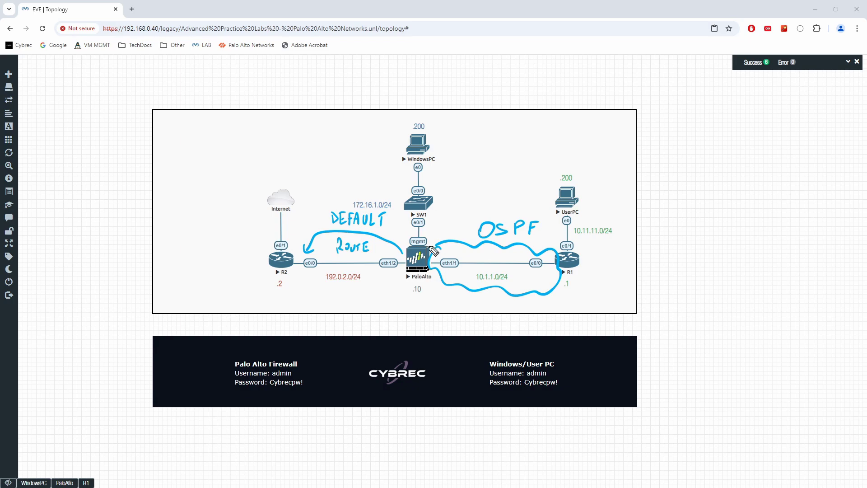
mouse_move(519, 280)
left_mouse_down()
mouse_move(531, 284)
mouse_move(521, 290)
left_mouse_up()
mouse_move(585, 269)
left_mouse_down()
mouse_move(593, 290)
mouse_move(581, 265)
left_mouse_up()
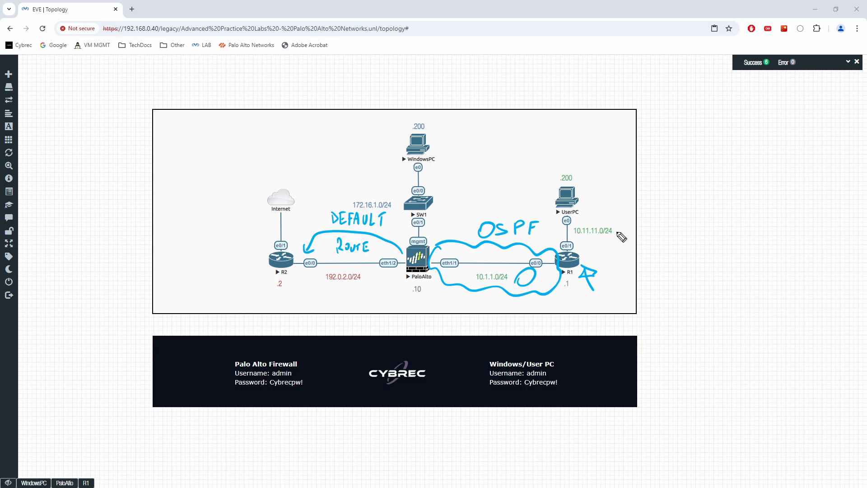
mouse_move(618, 223)
left_mouse_down()
mouse_move(621, 233)
mouse_move(631, 214)
left_mouse_up()
key("Escape")
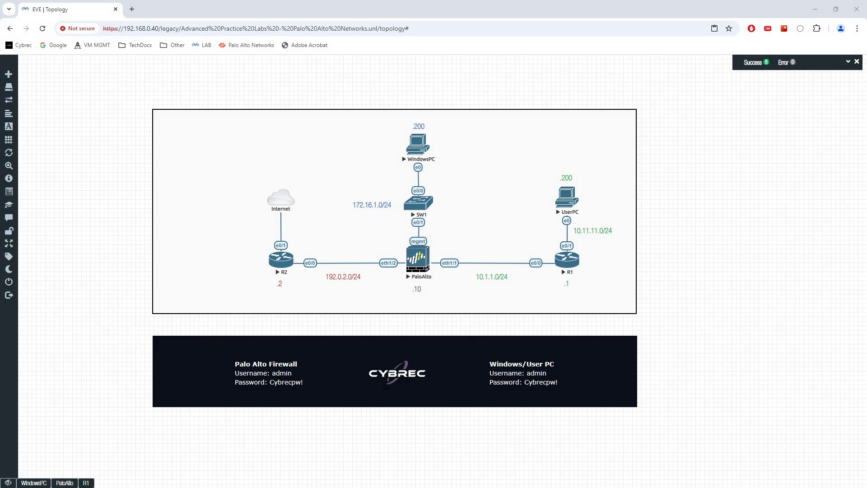
- Switch to the WindowsPC console, close the firewall's commit status report and display the virtual routers
left_click(34, 482)
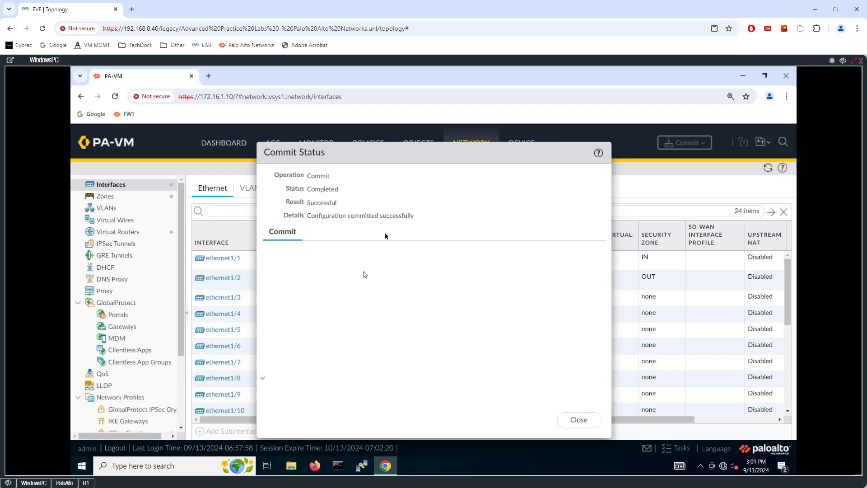
left_click(578, 419)
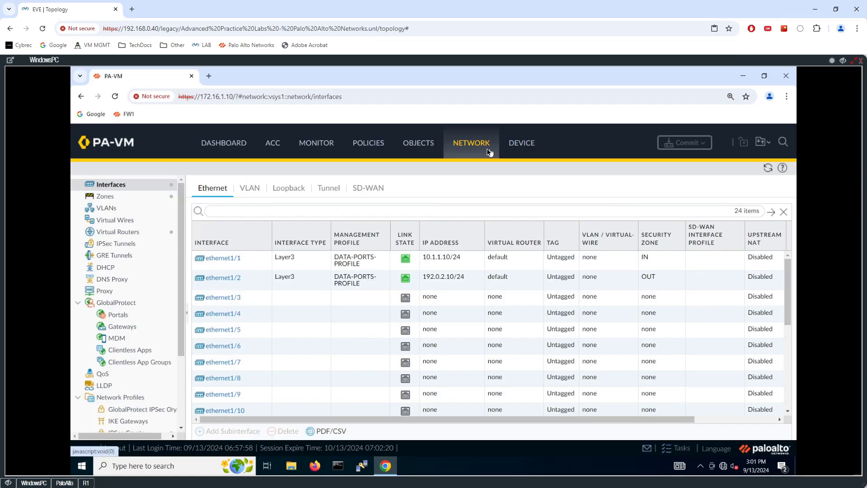
left_click(134, 233)
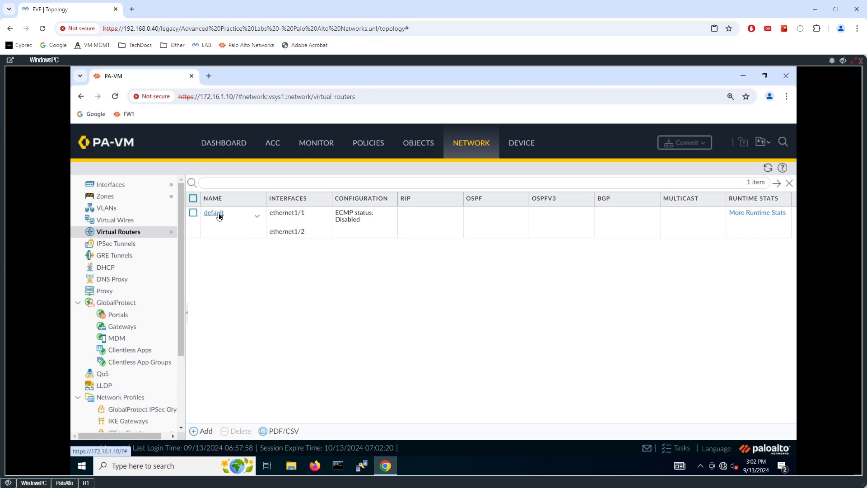
- View the default virtual router's IPv4 static routes and close its settings
left_click(218, 216)
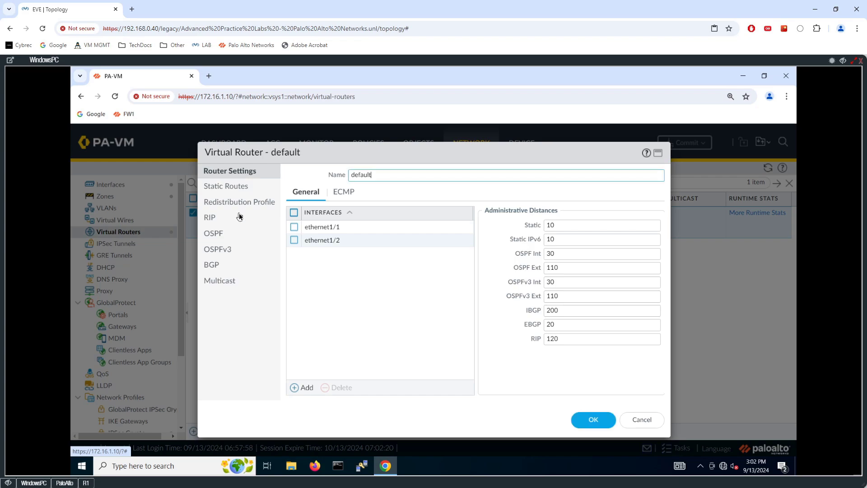
left_click(226, 186)
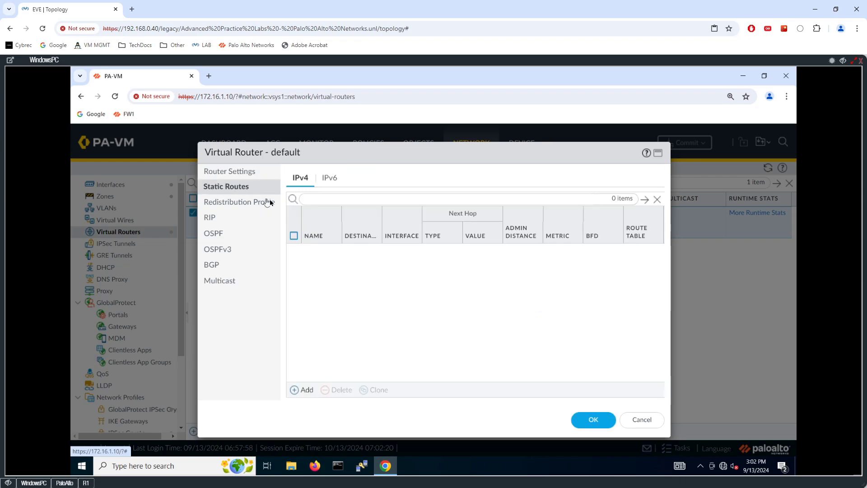
left_click(587, 419)
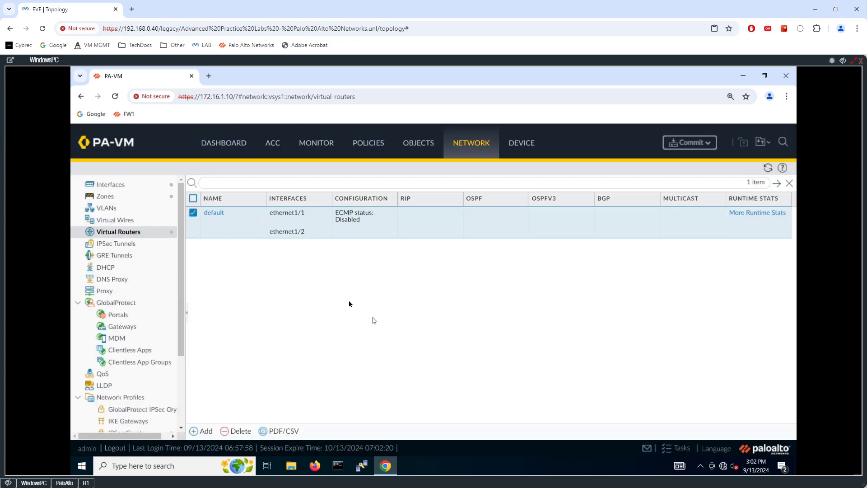
- Begin a new IPv4 static route in the default virtual router
left_click(216, 219)
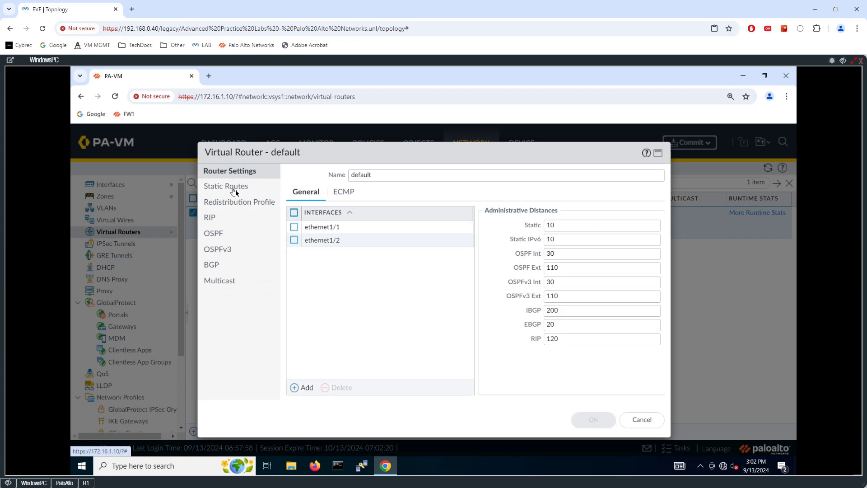
left_click(228, 187)
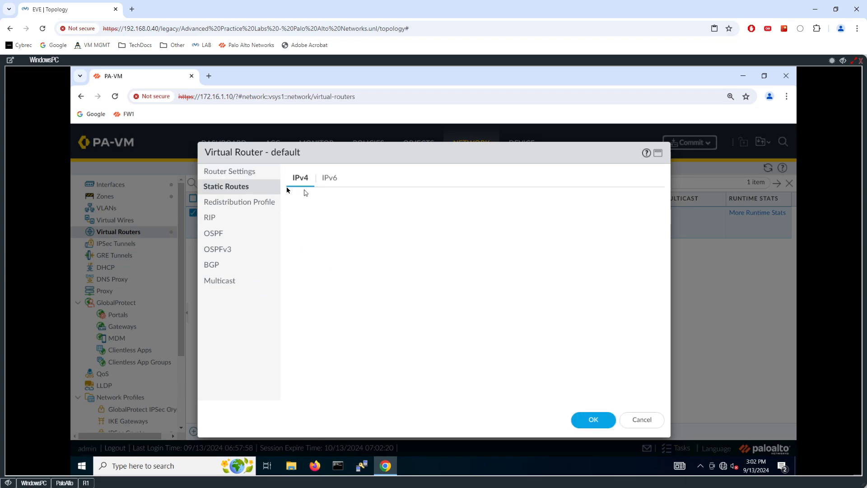
left_click(237, 191)
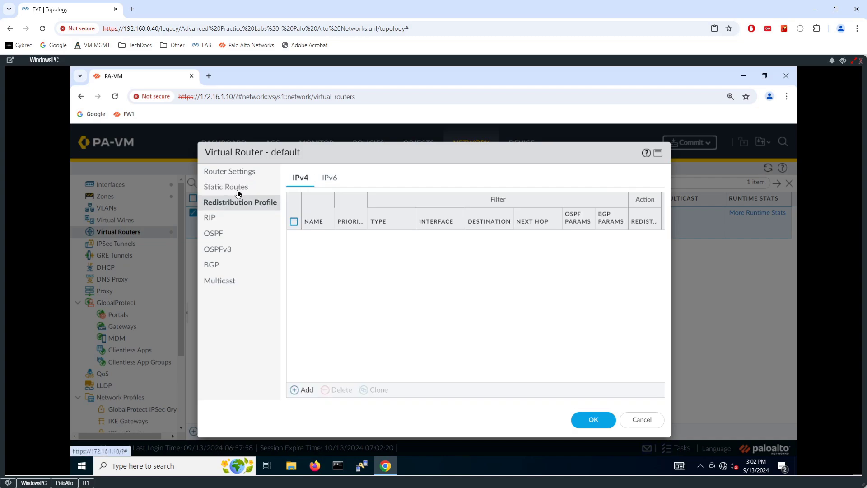
left_click(302, 389)
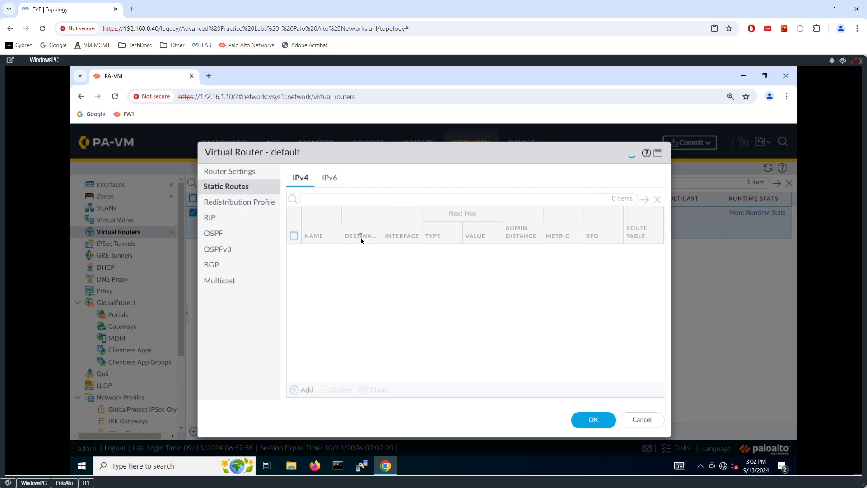
type("0.0")
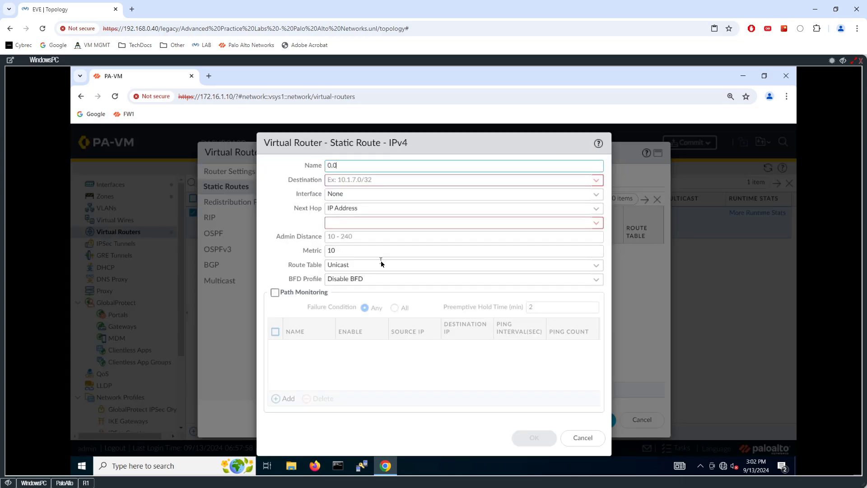
type(".0.0/0")
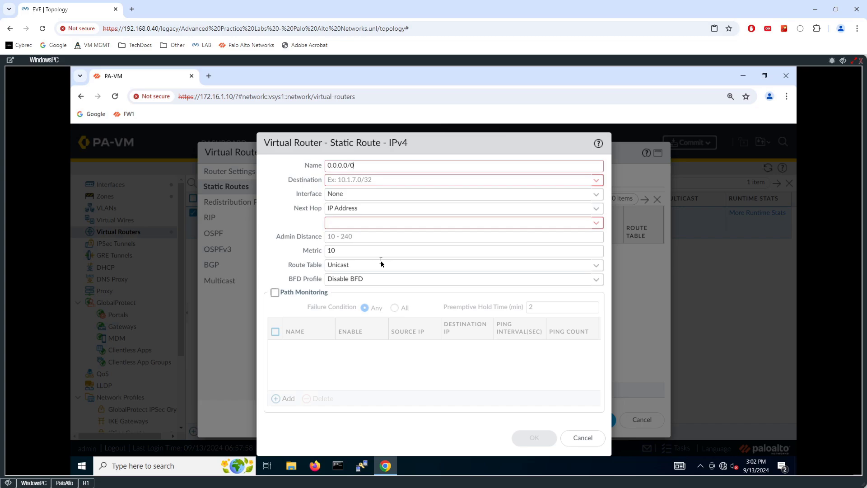
left_click(467, 182)
type("192.")
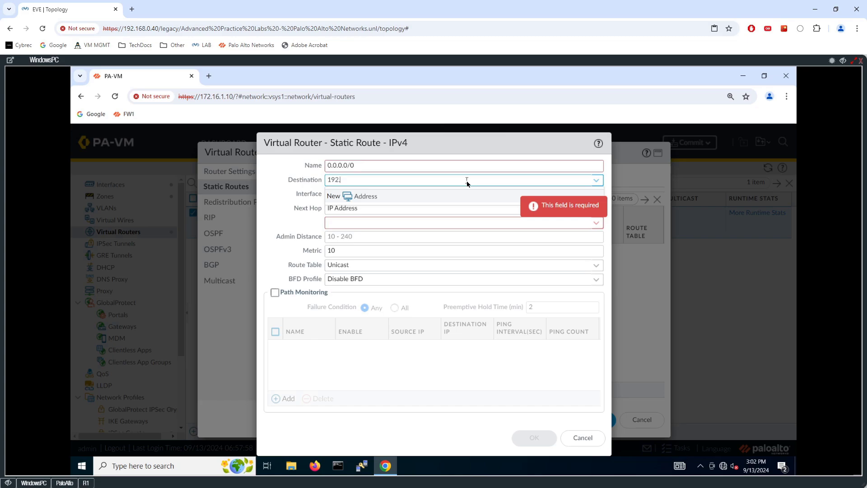
key("BackSpace")
key("BackSpace")
key("BackSpace")
key("BackSpace")
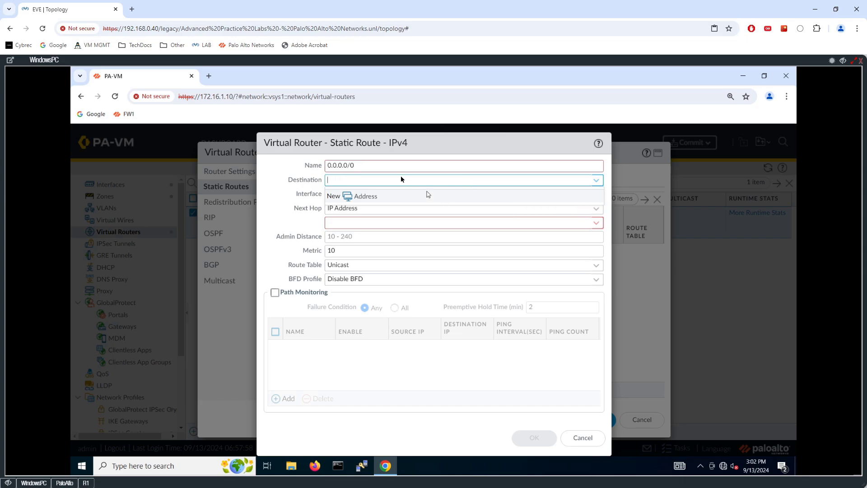
- Name the static route DEFAULT-ROUTER and set its destination to 0.0.0.0/0
triple_click(356, 165)
type("DEFA")
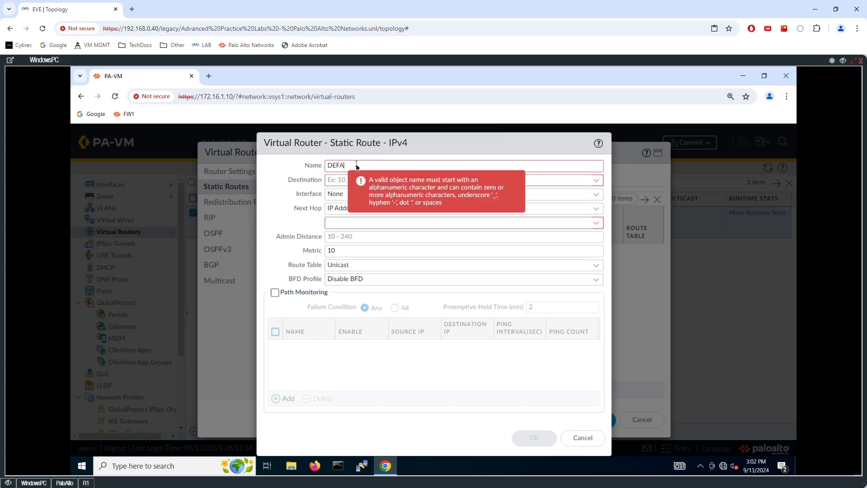
type("ULT-ROUTER")
left_click(338, 180)
type("0.0")
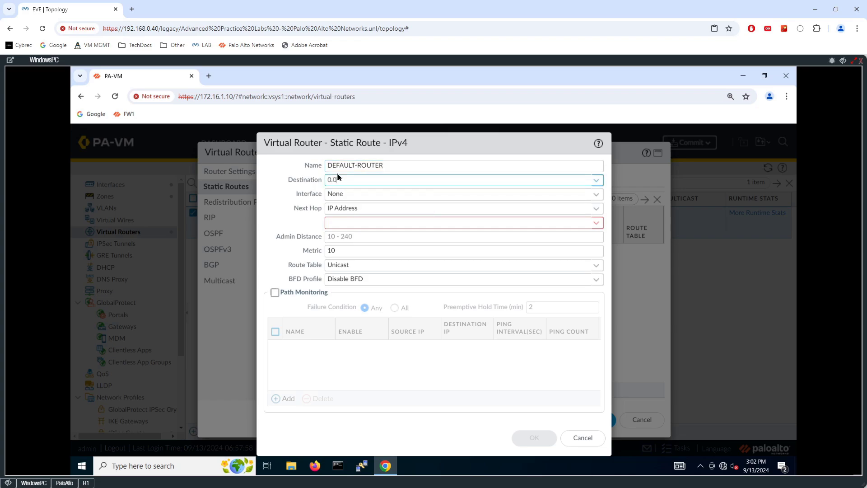
type(".0.0/0")
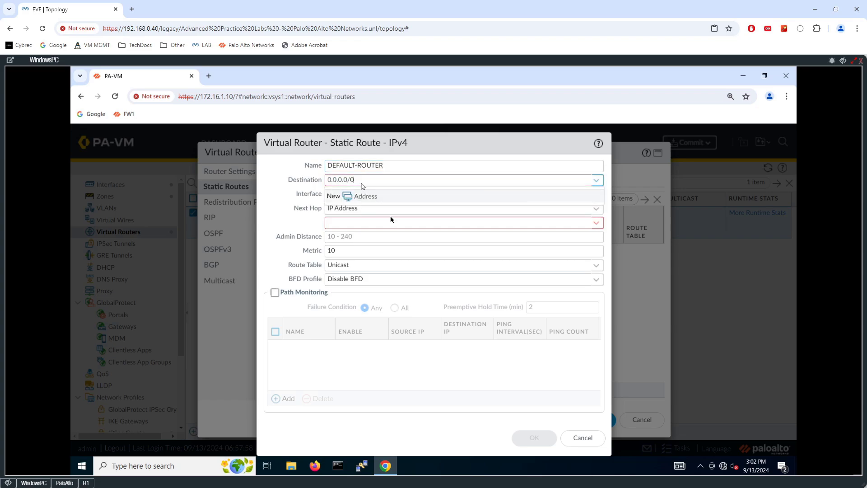
- Set the route's interface to ethernet1/2 and its next-hop IP address to 192.0.2.2, and save the route
left_click(288, 210)
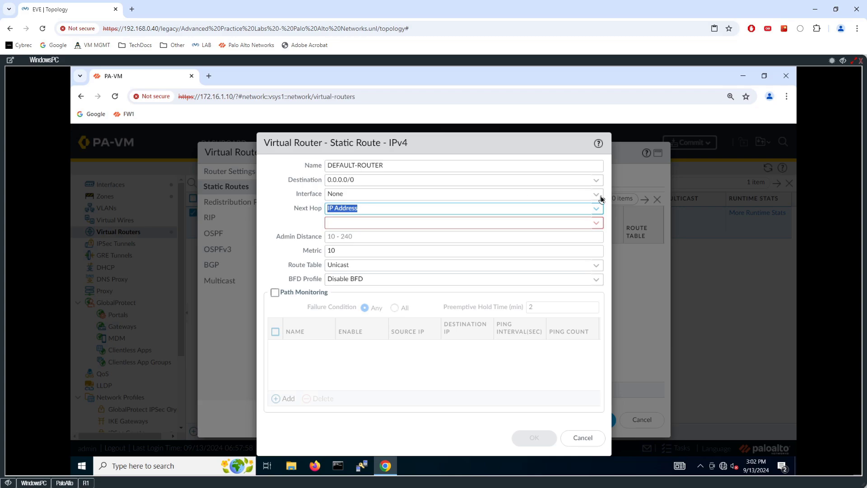
left_click(584, 195)
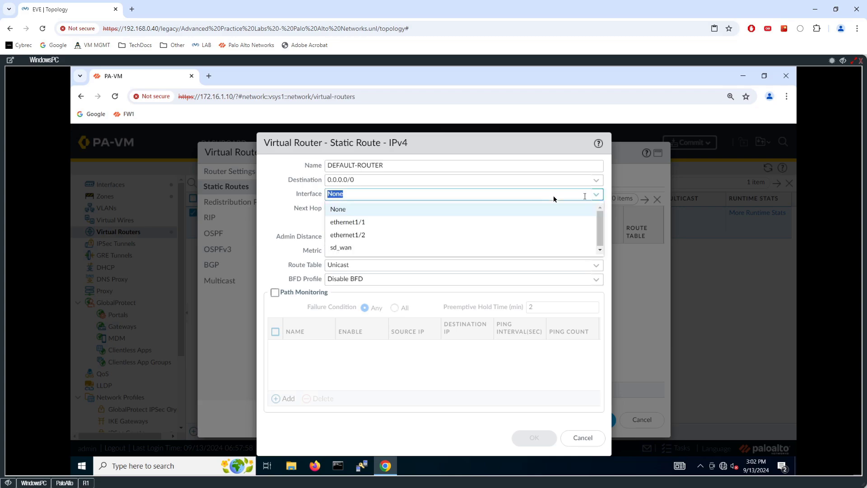
left_click(364, 236)
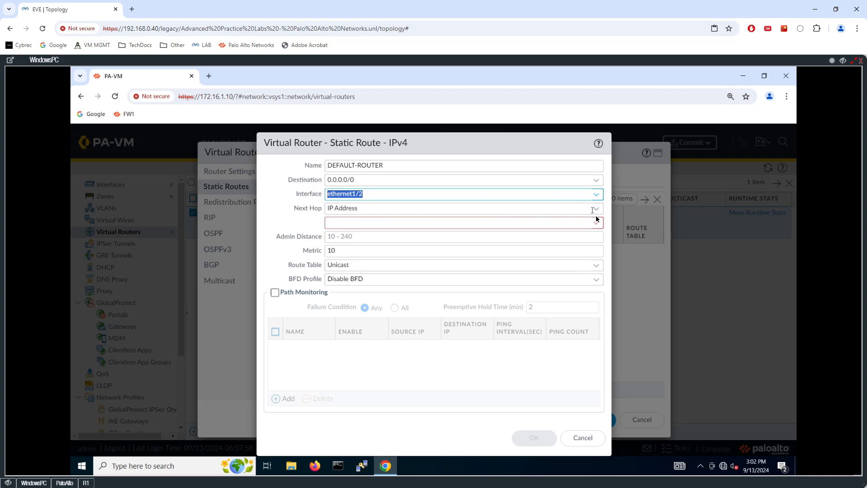
left_click(529, 227)
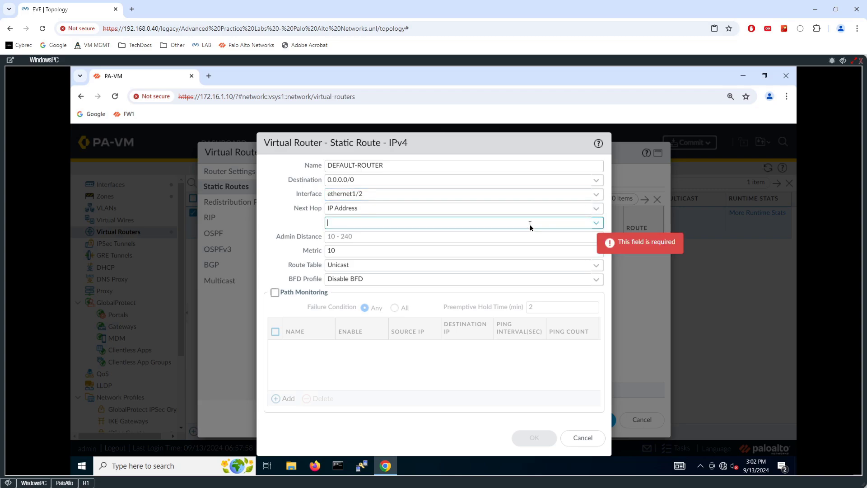
type("192")
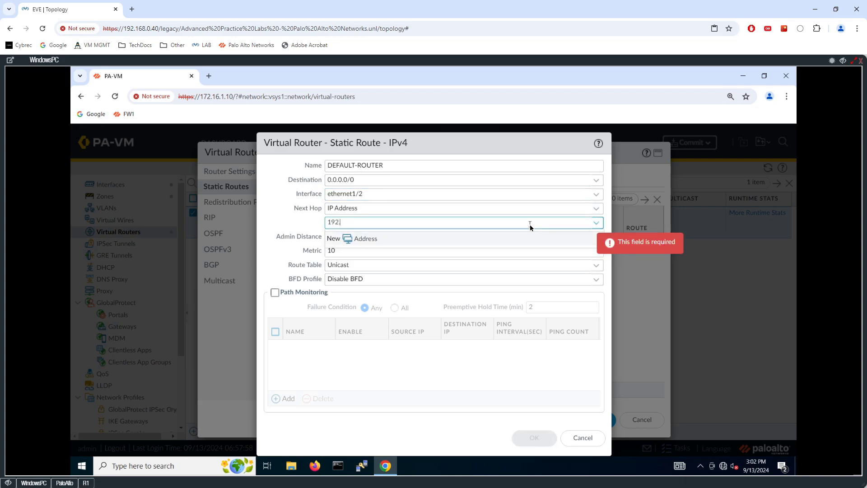
type(".0.2.2")
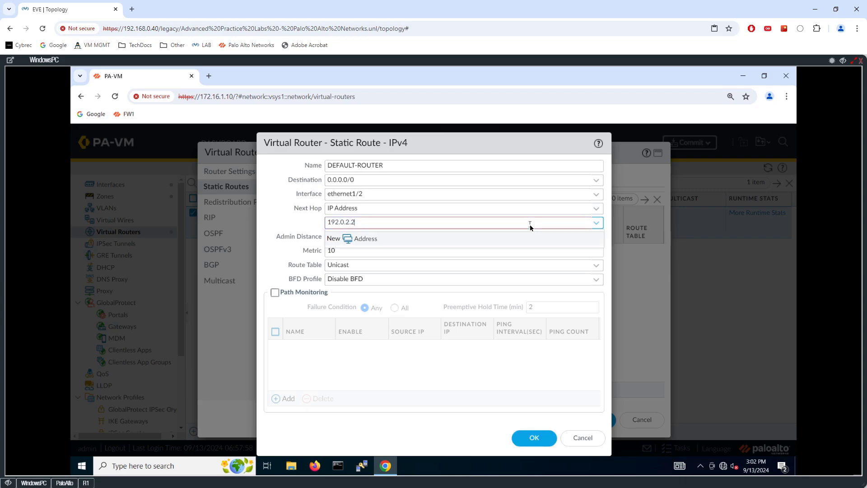
left_click(290, 224)
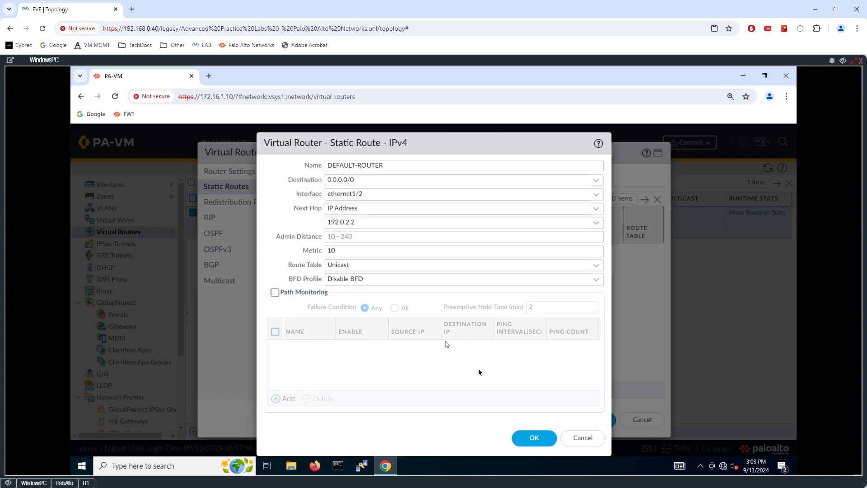
left_click(537, 439)
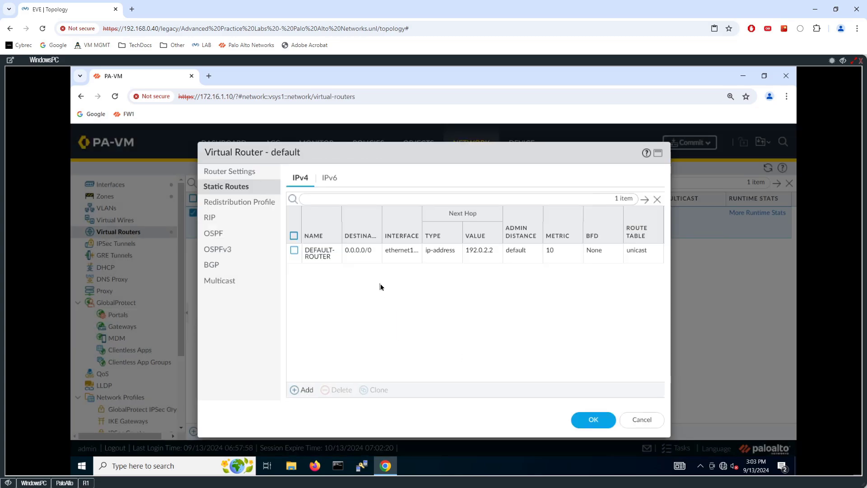
- Enable OSPF on the default virtual router with router ID 10.10.10.10
left_click(216, 234)
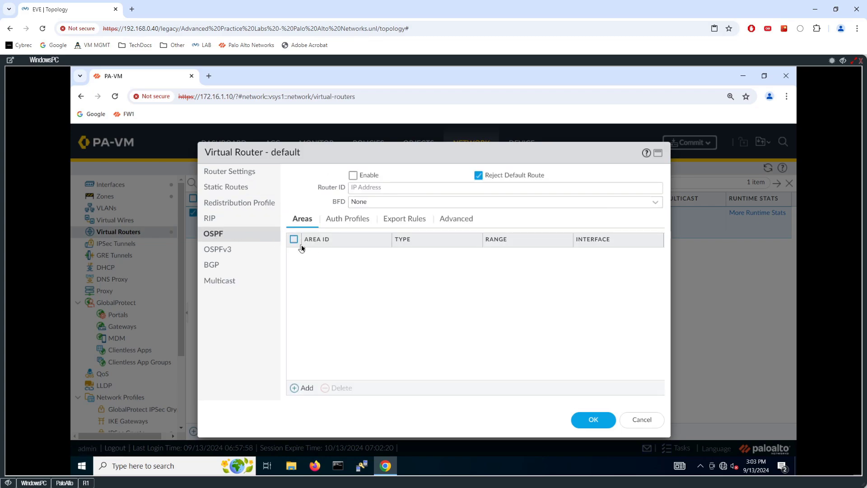
left_click(353, 176)
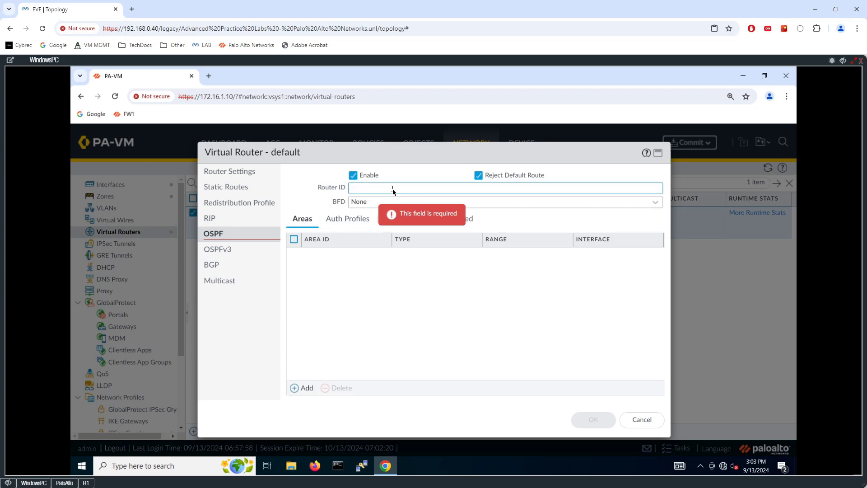
type("10.10.10.10")
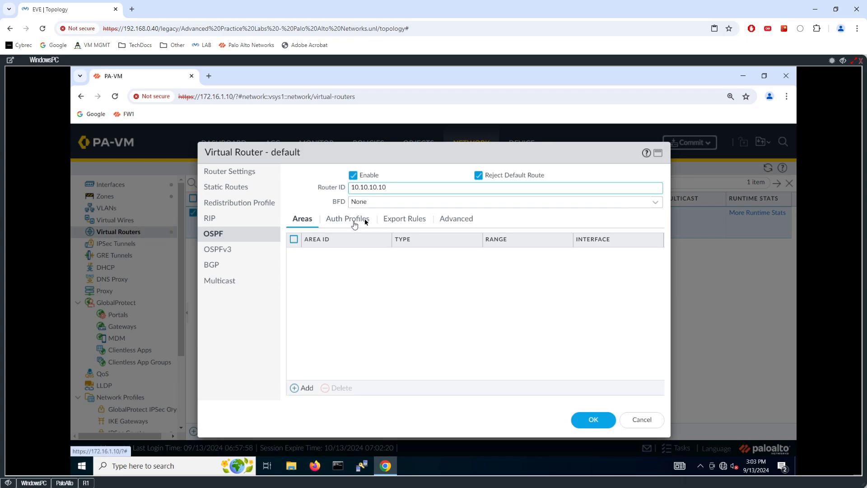
- Add an OSPF area with ID 0.0.0.0 and type Normal to the default virtual router
left_click(307, 388)
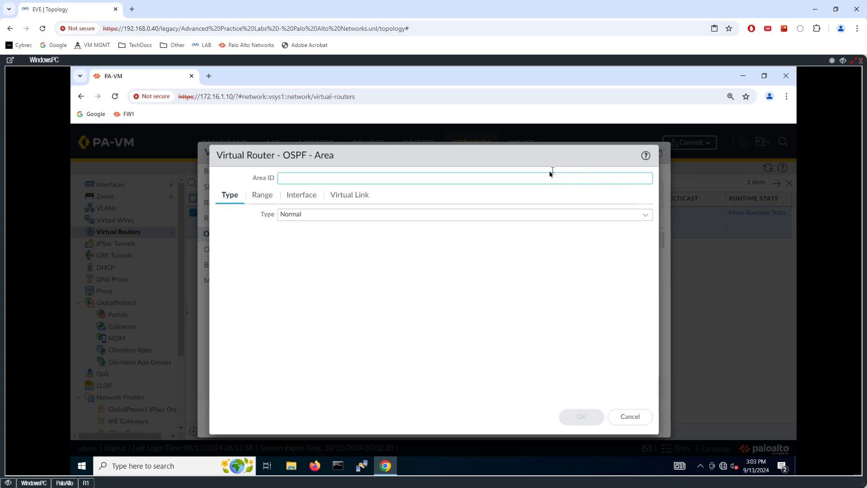
type("0.0.0.0")
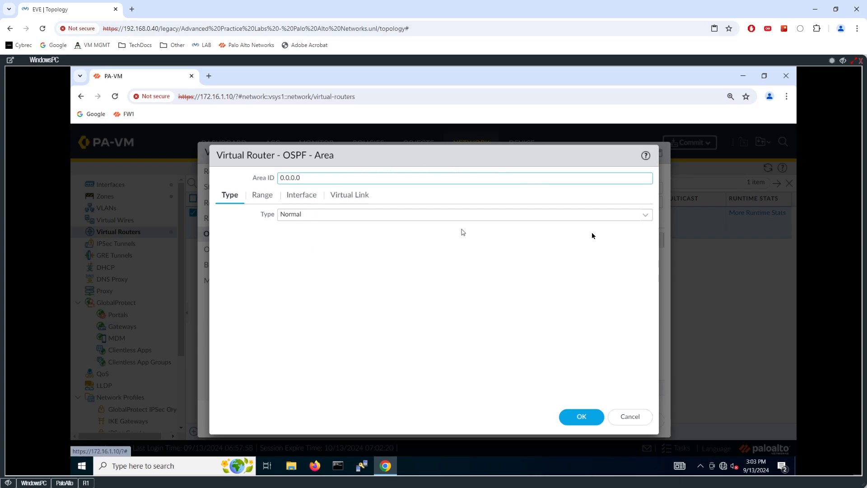
left_click(645, 215)
left_click(351, 231)
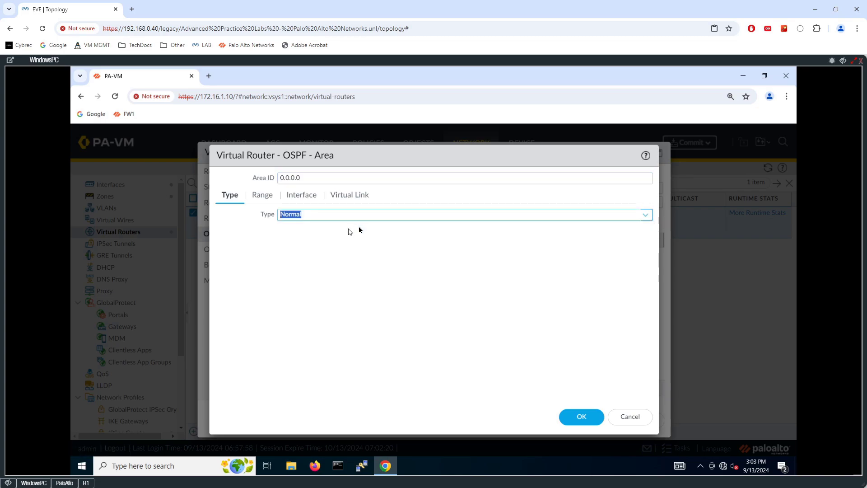
left_click(267, 196)
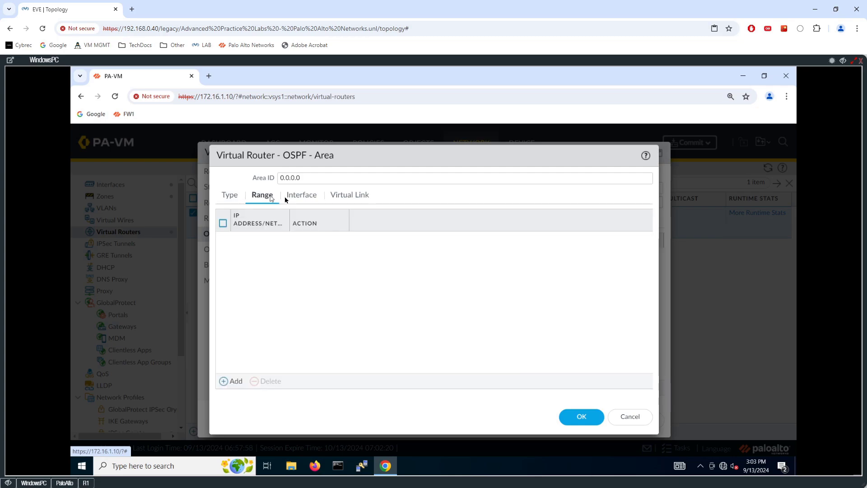
- Add ethernet1/1 as an enabled broadcast interface to OSPF area 0.0.0.0 and save the area
left_click(307, 197)
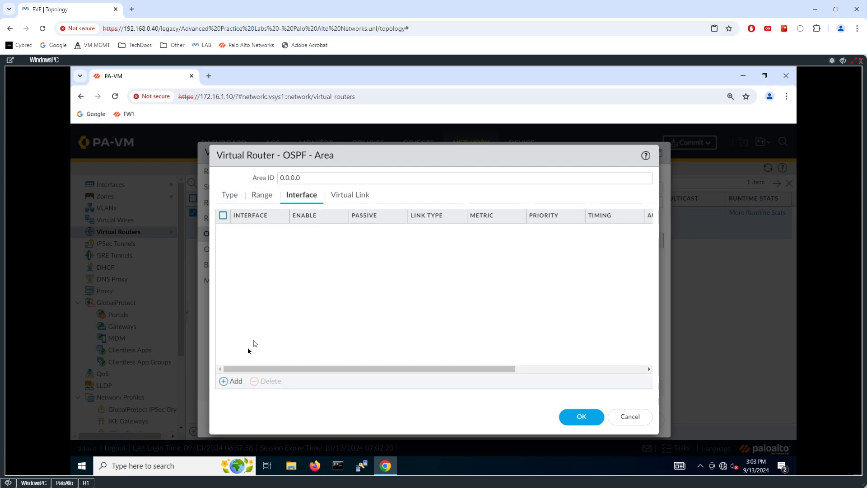
left_click(235, 380)
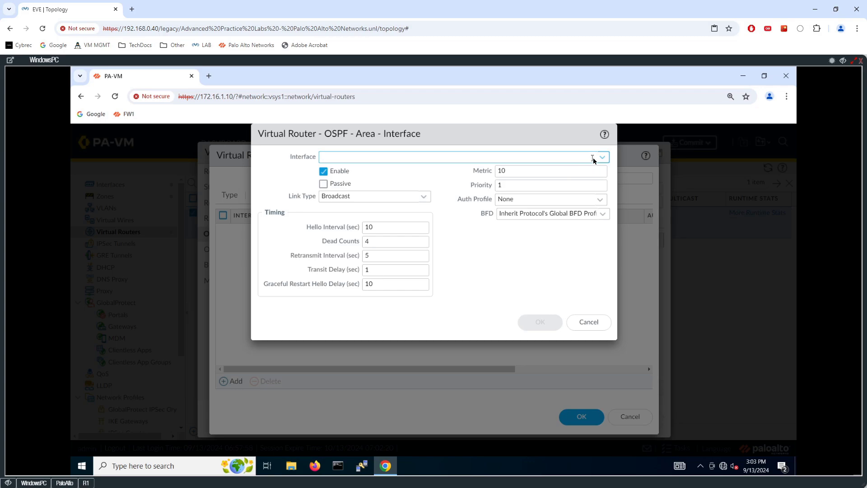
left_click(600, 158)
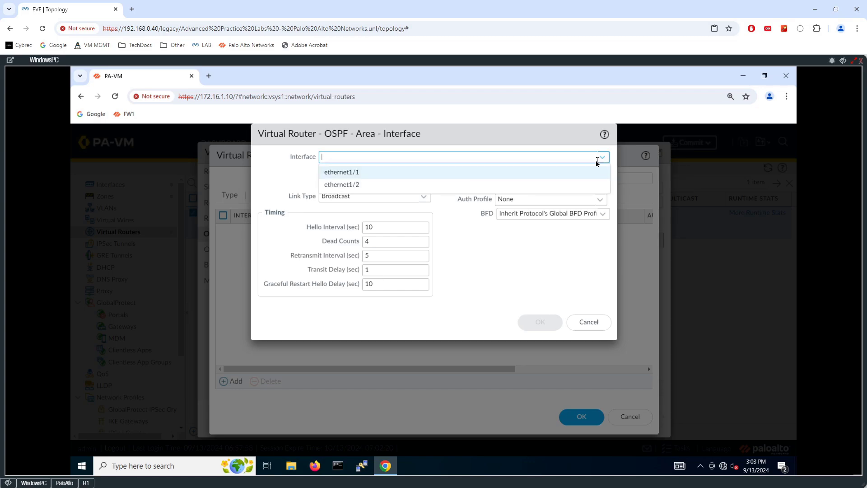
left_click(360, 172)
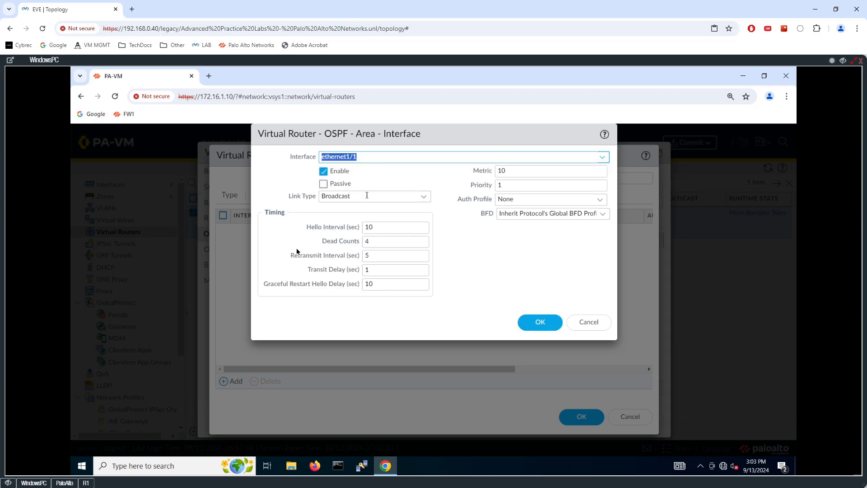
left_click(13, 482)
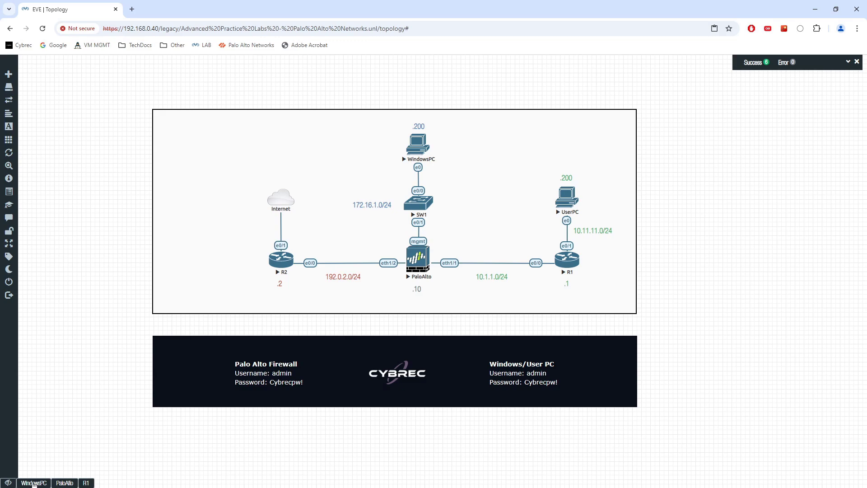
left_click(33, 484)
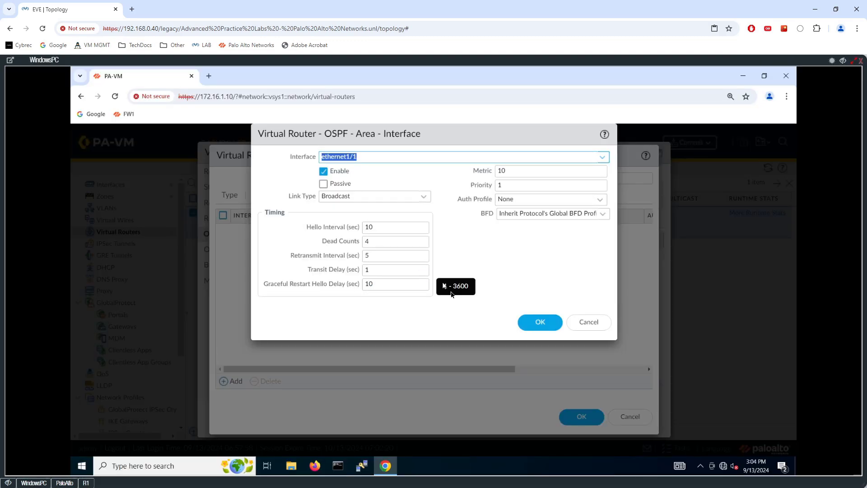
left_click(537, 323)
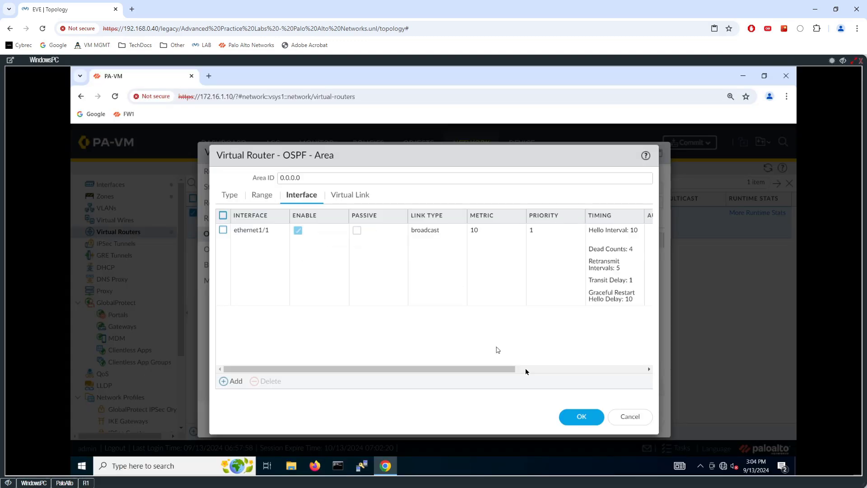
left_click(582, 419)
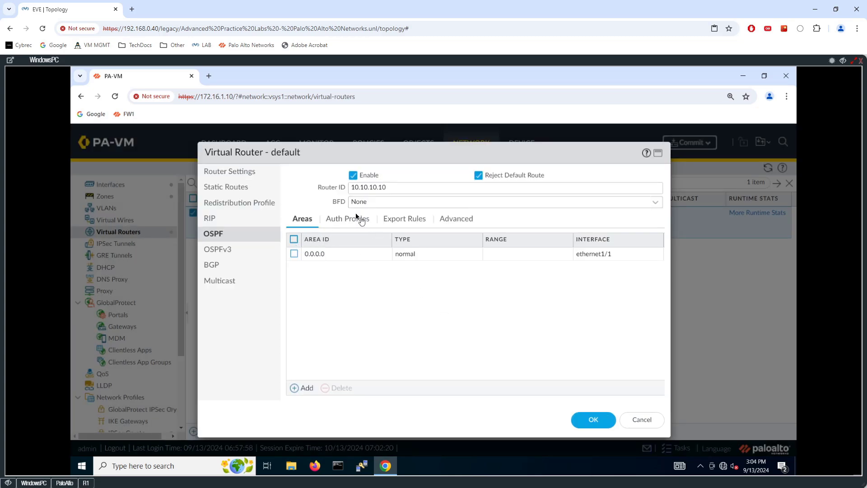
- Save the virtual router after reviewing the advanced OSPF settings, and commit all changes, checking the commit job's progress
left_click(465, 221)
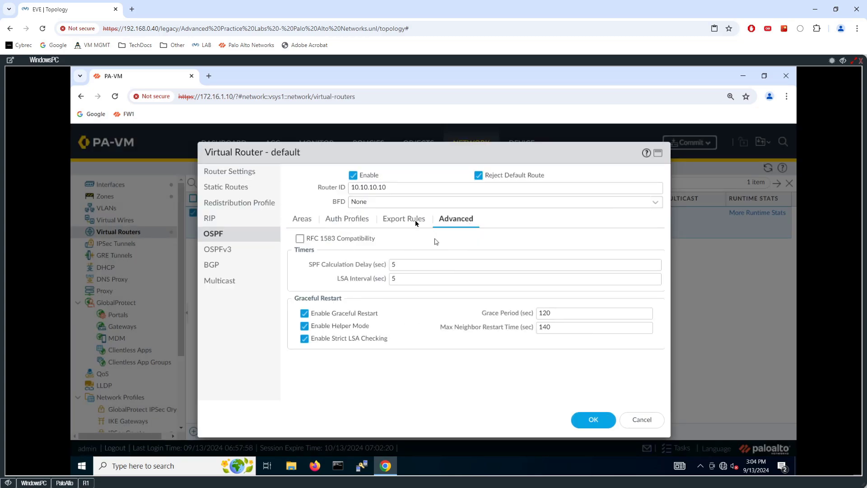
left_click(582, 418)
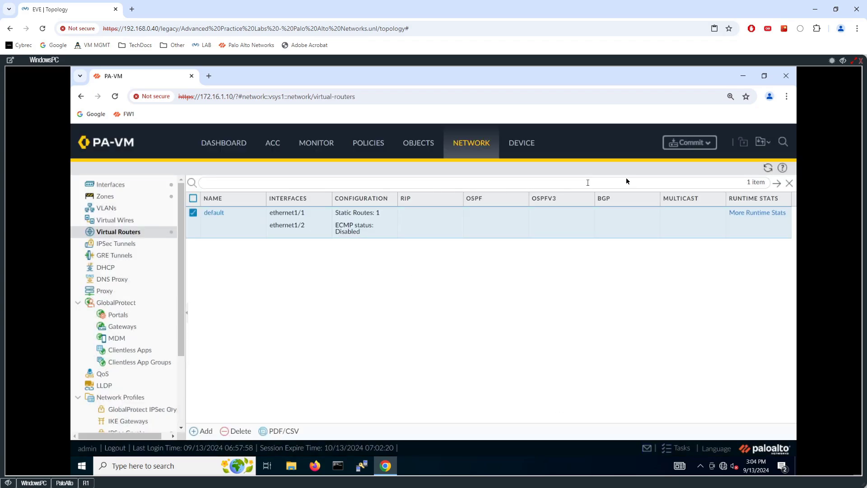
left_click(692, 144)
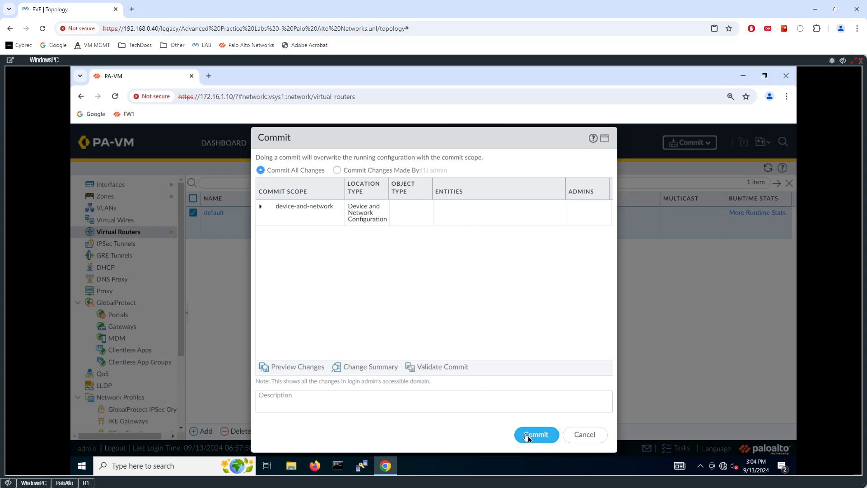
left_click(532, 432)
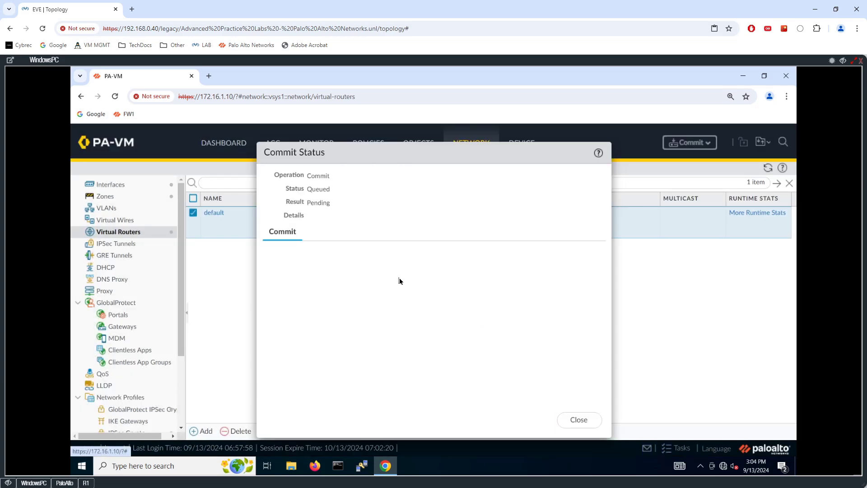
left_click(578, 420)
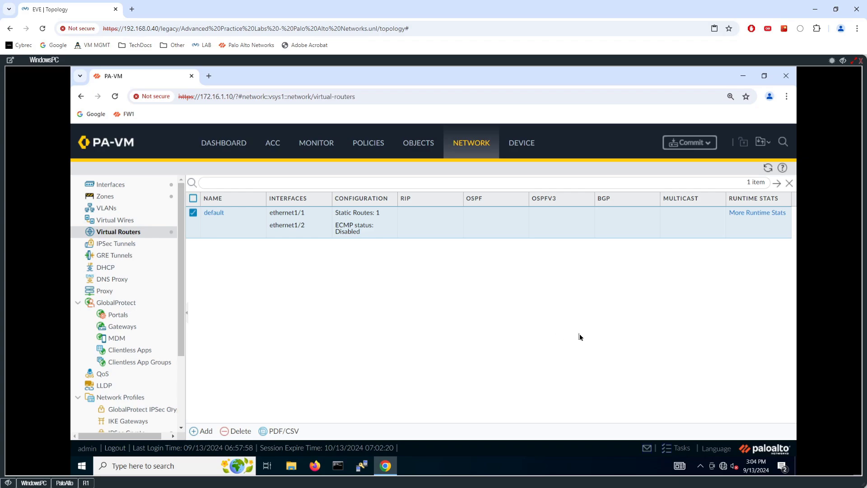
left_click(677, 448)
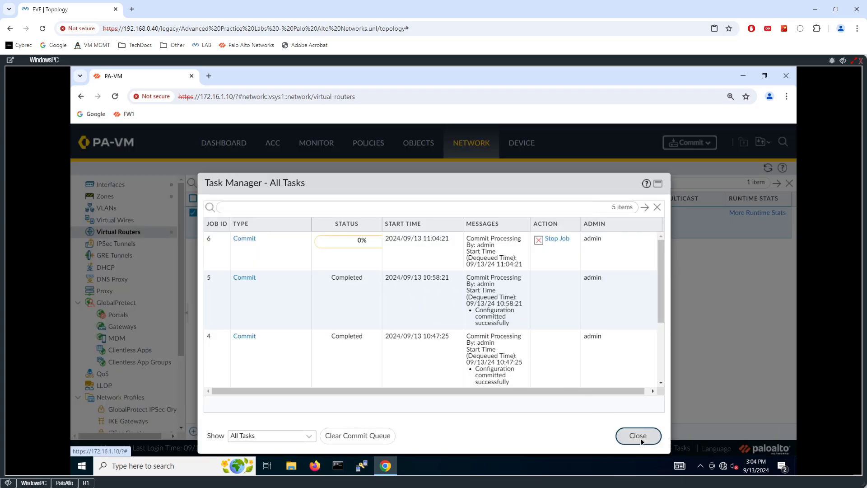
left_click(637, 435)
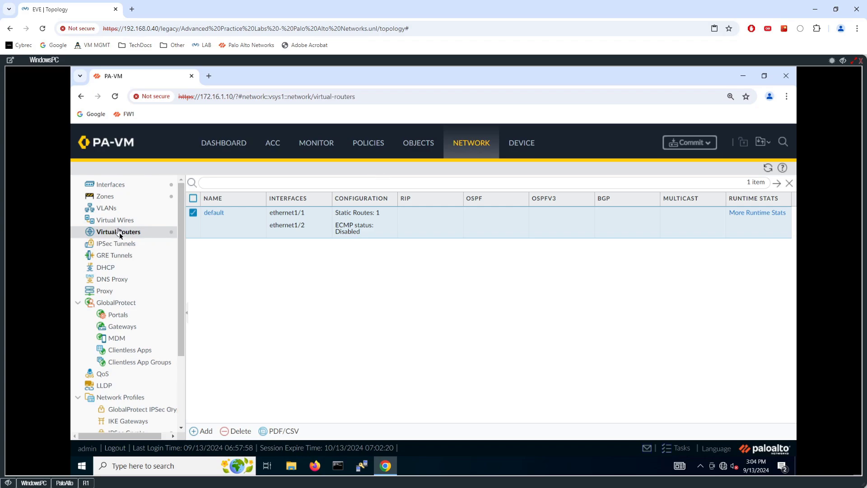
- Examine the default virtual router's runtime OSPF summary, interface and neighbor information
left_click(753, 214)
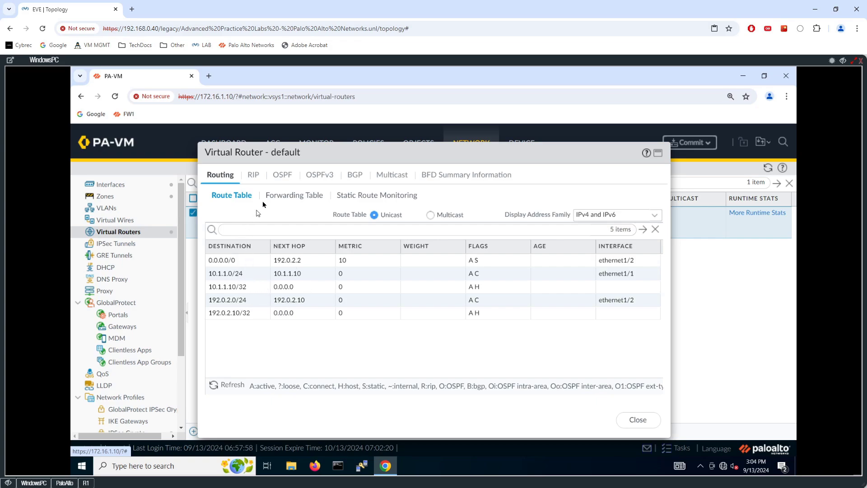
left_click(282, 175)
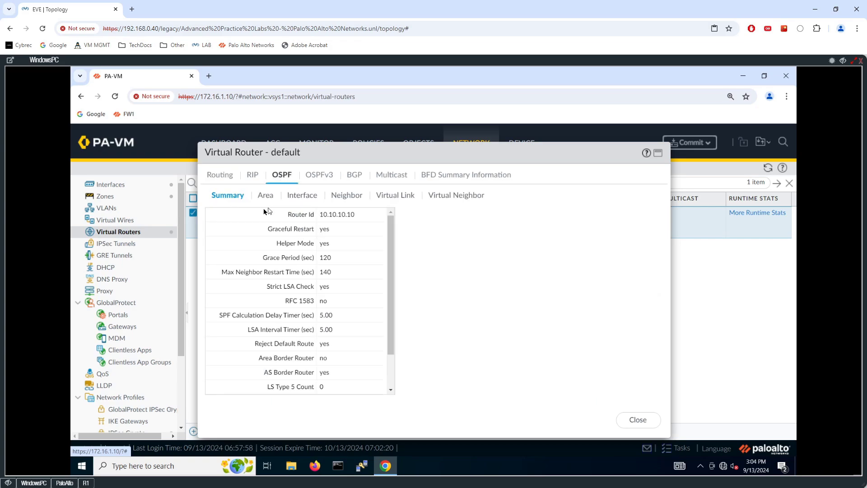
left_click(310, 196)
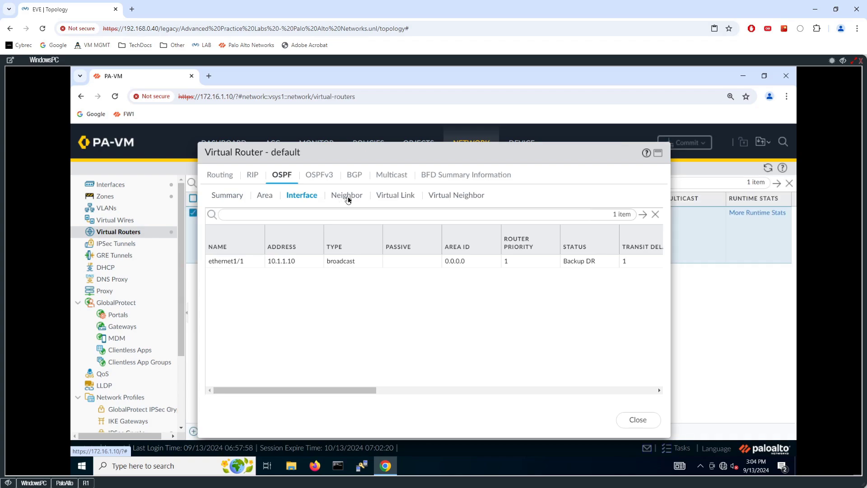
left_click(347, 195)
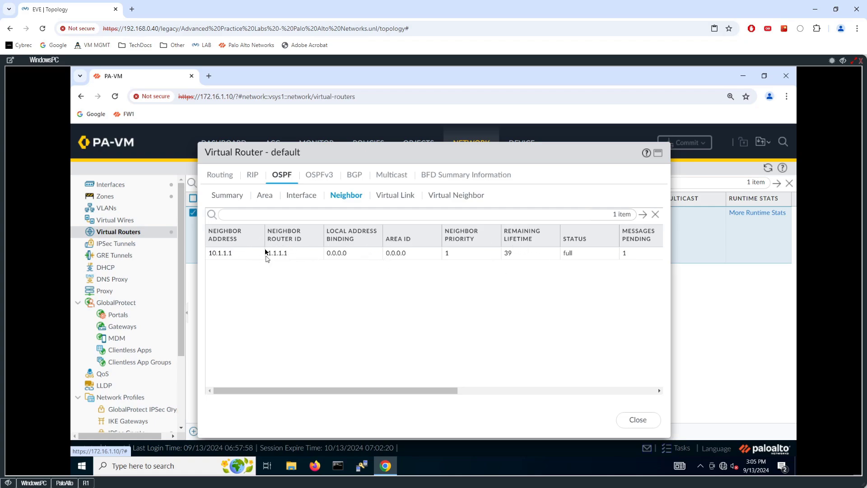
left_click(227, 195)
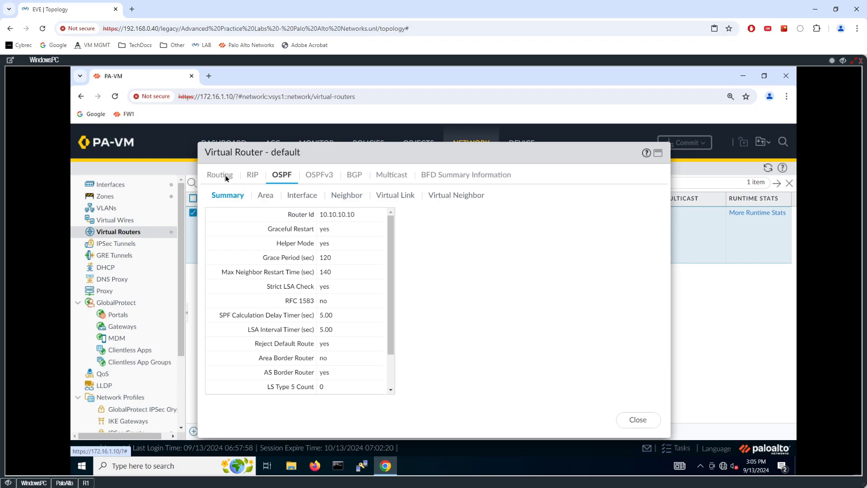
- Refresh the default virtual router's runtime route table and examine the 10.11.11.0/24 OSPF route and the 0.0.0.0/0 static route
left_click(8, 482)
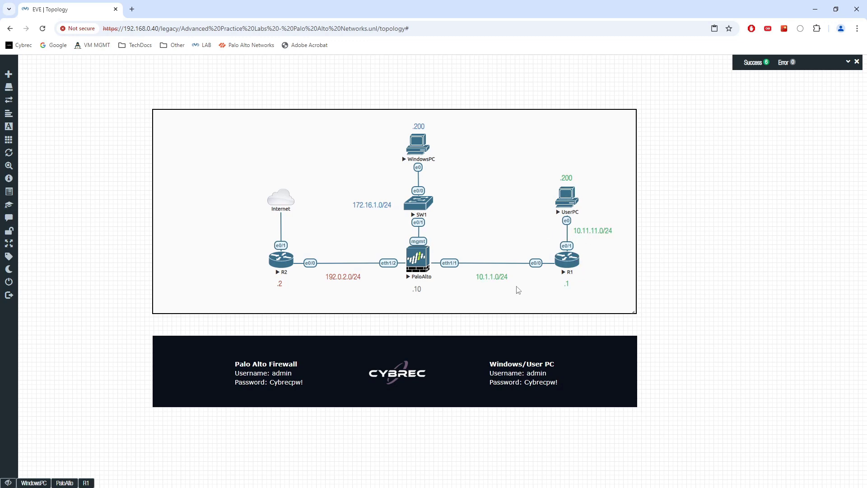
left_click(31, 483)
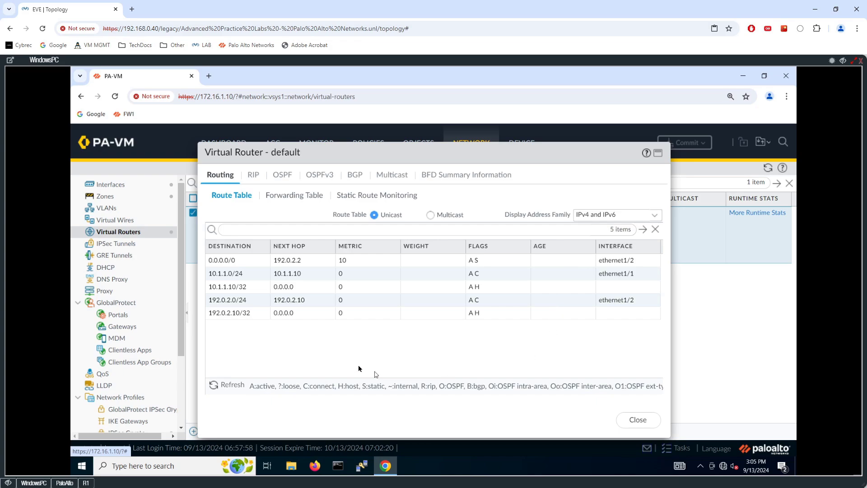
left_click(234, 384)
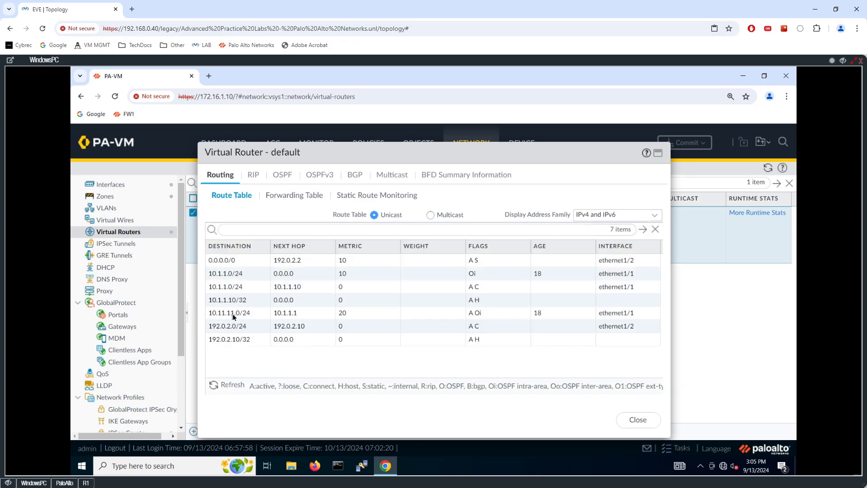
left_click(233, 315)
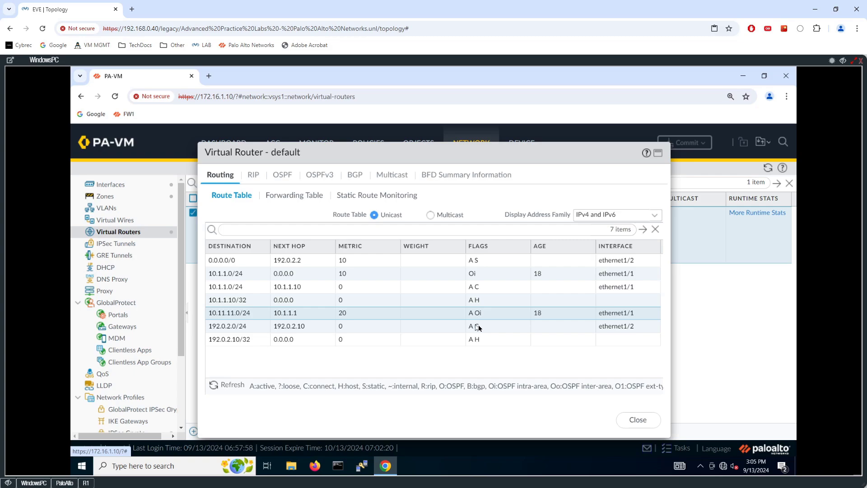
left_click(289, 264)
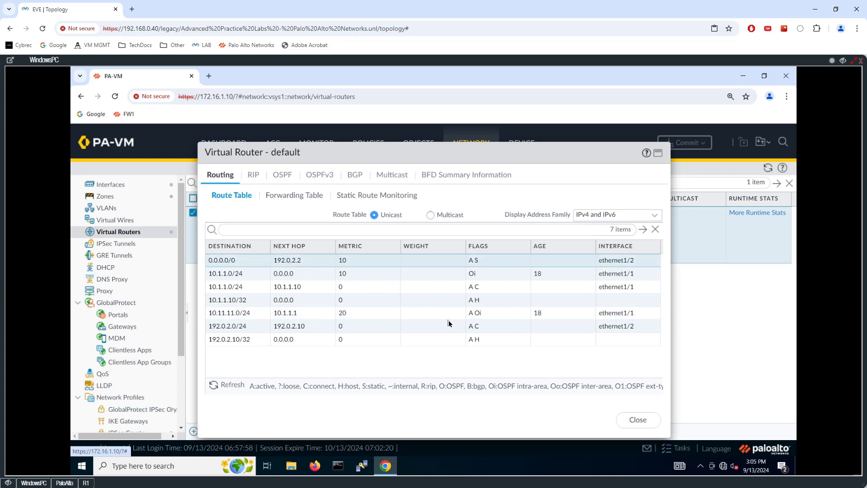
left_click(638, 419)
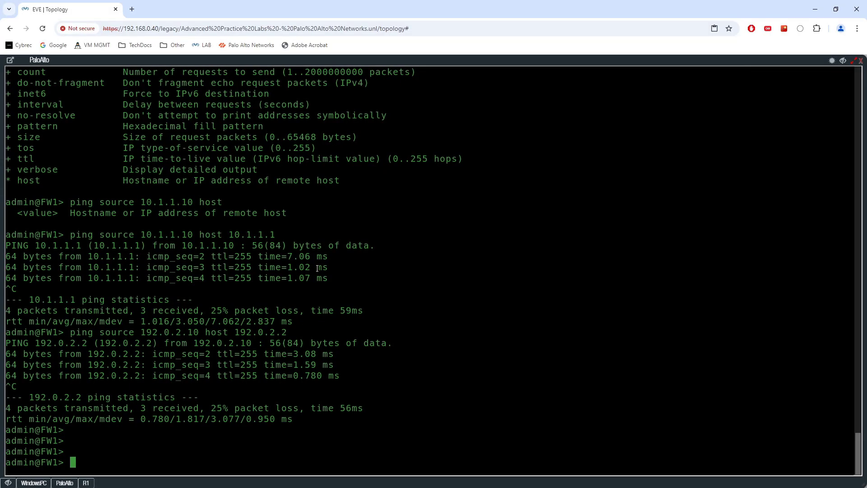
- In the PaloAlto console, ping host 10.11.11.1 from source 10.1.1.10 and stop the ping after several replies
type("ping source 10.1.1.10 ")
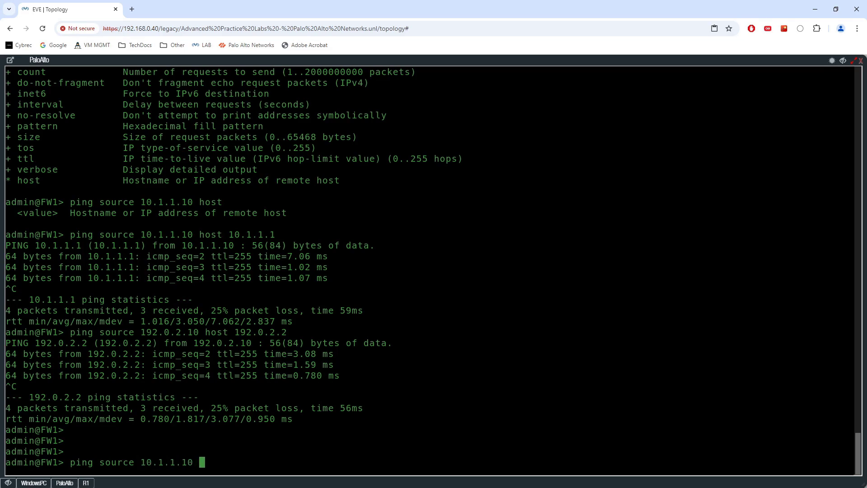
type("host 10.11.11.1")
key("Return")
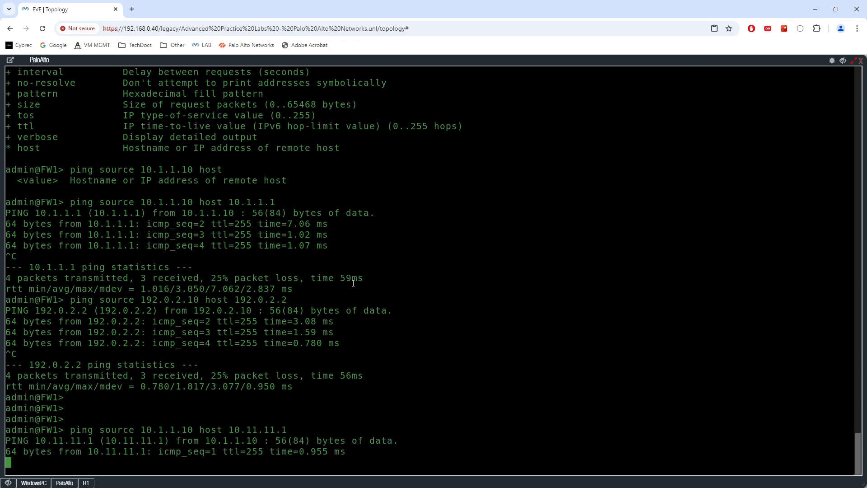
left_click(64, 483)
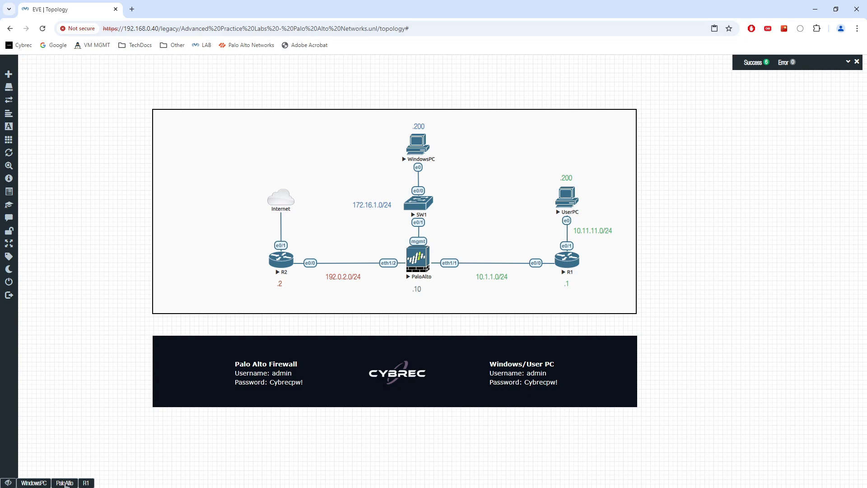
left_click(65, 482)
key("ctrl+c")
- Ping host 8.8.8.8 from source 192.0.2.10, stop the ping, and return to the lab topology
type("ping ")
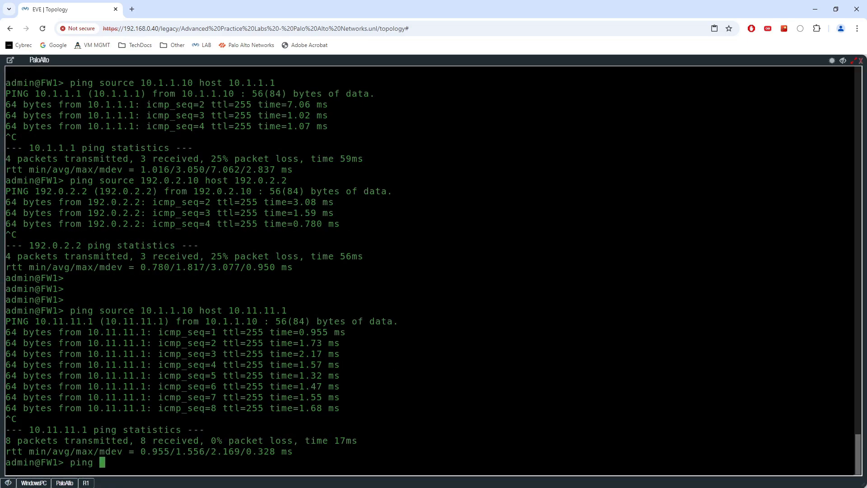
type("source 192.0.2.10 host 8.8.8.8")
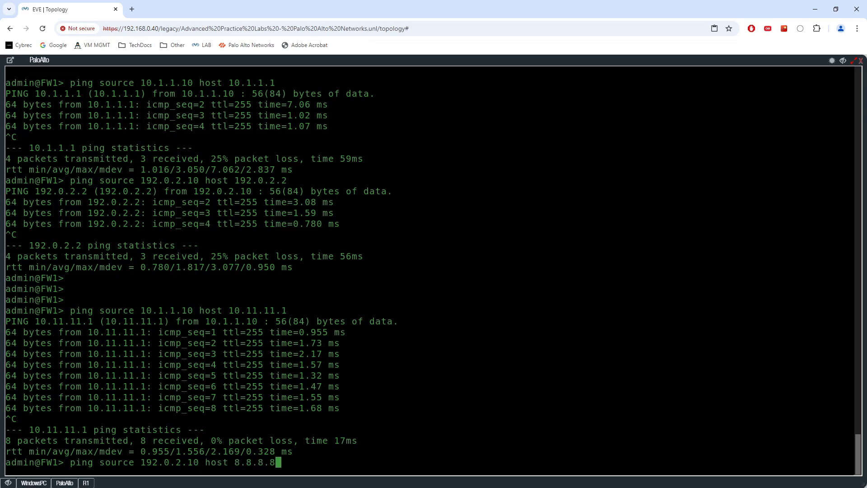
key("Return")
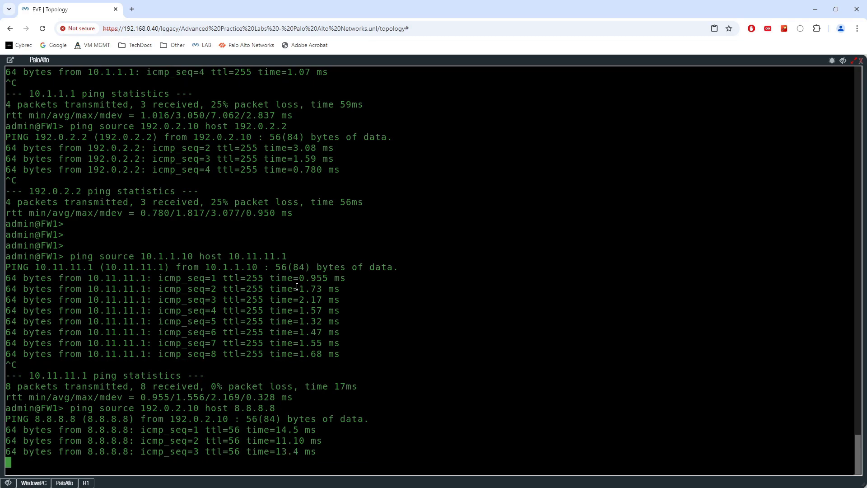
key("ctrl+c")
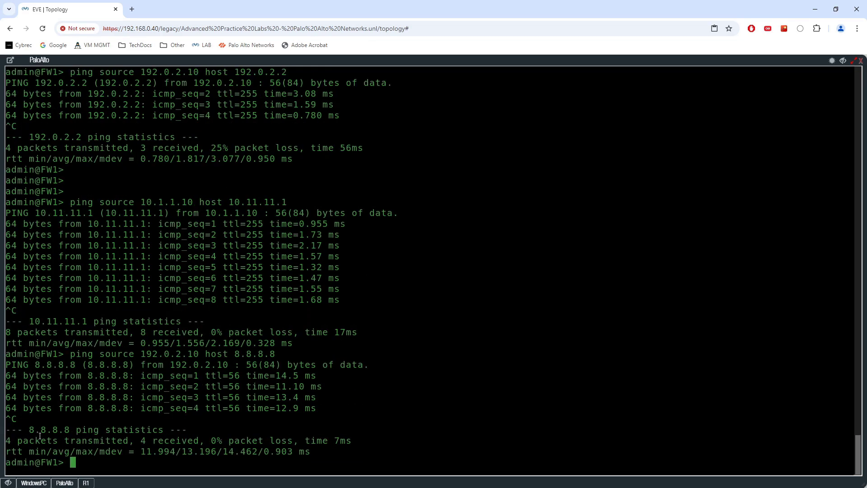
left_click(8, 482)
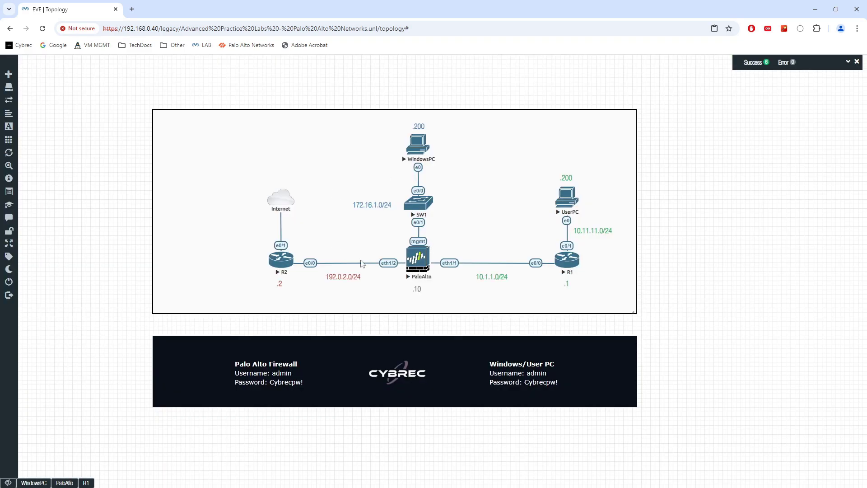